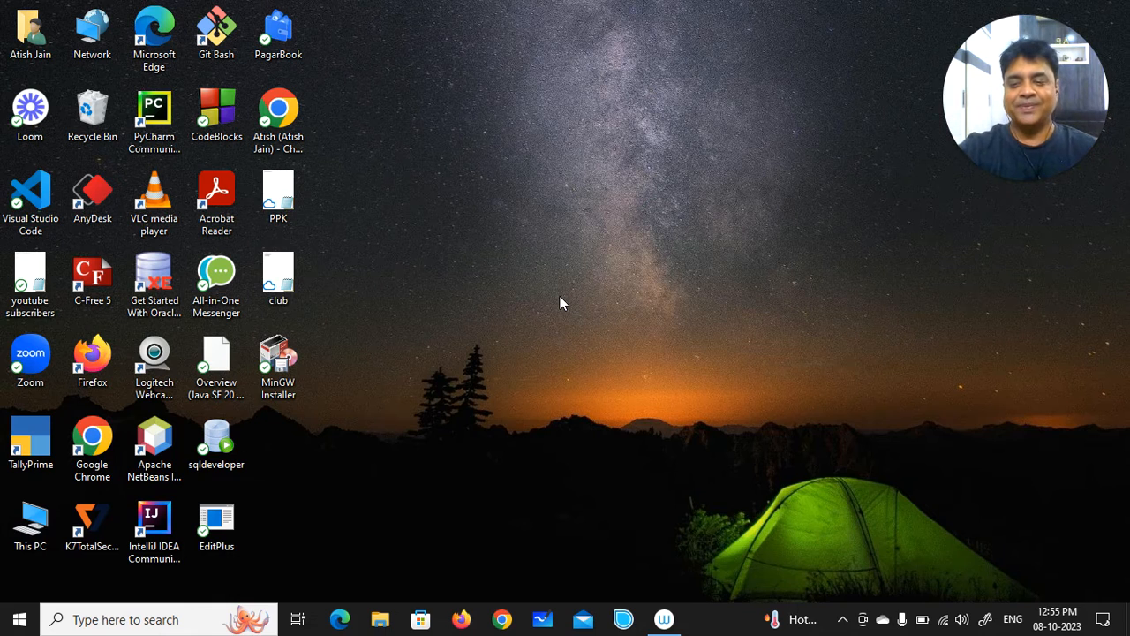
# - Open the list of installed programs in Control Panel for uninstalling a program
pyautogui.press('super')
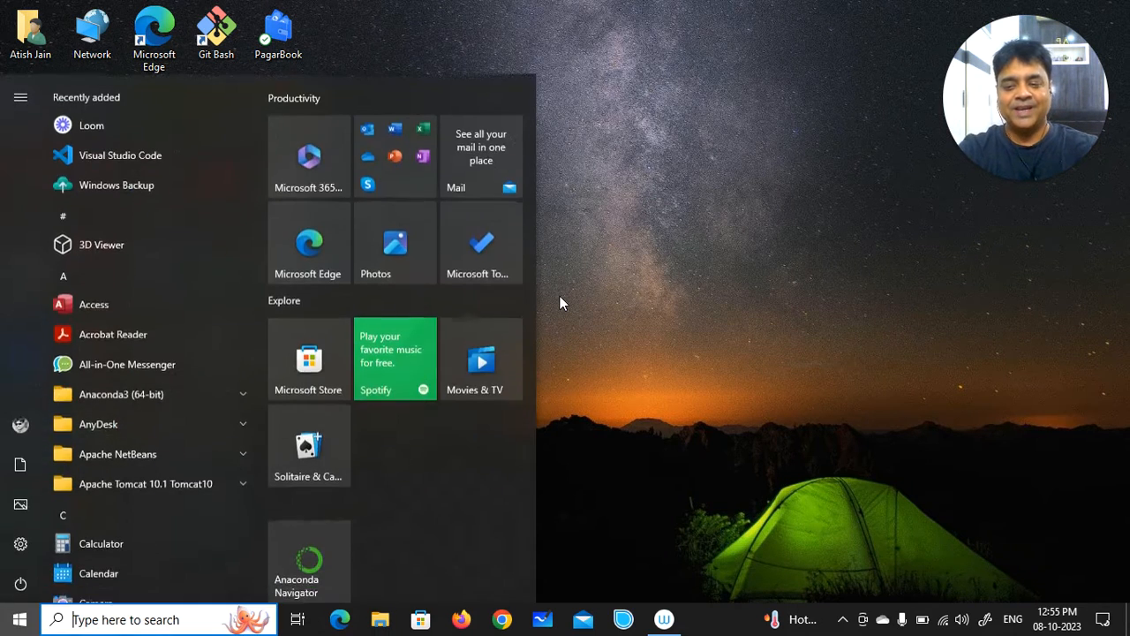
pyautogui.write('contr')
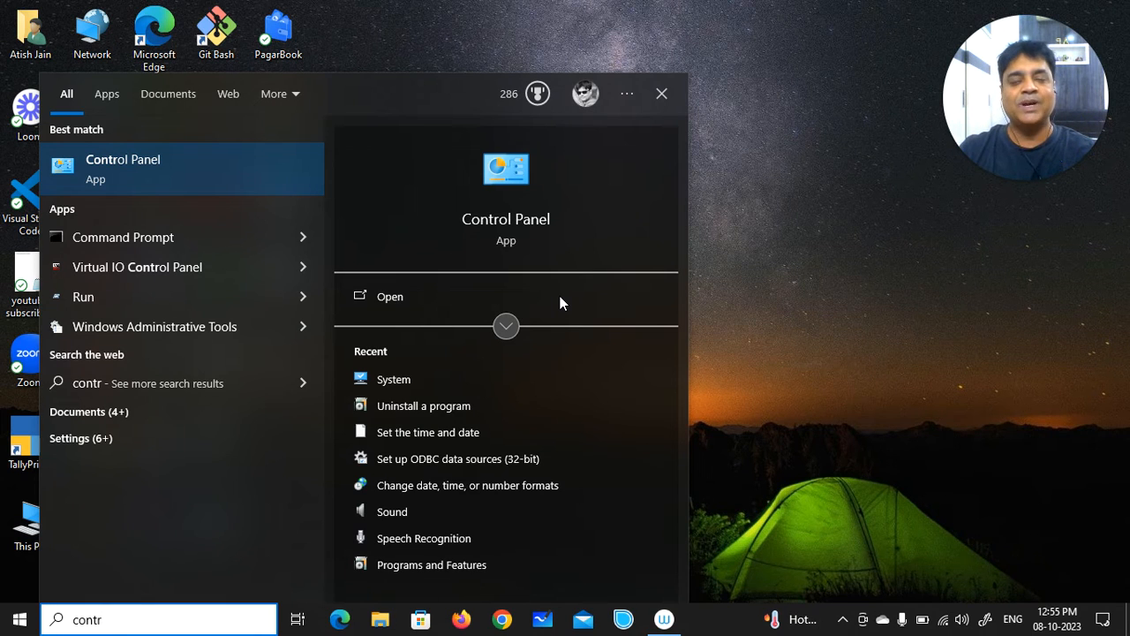
pyautogui.click(148, 156)
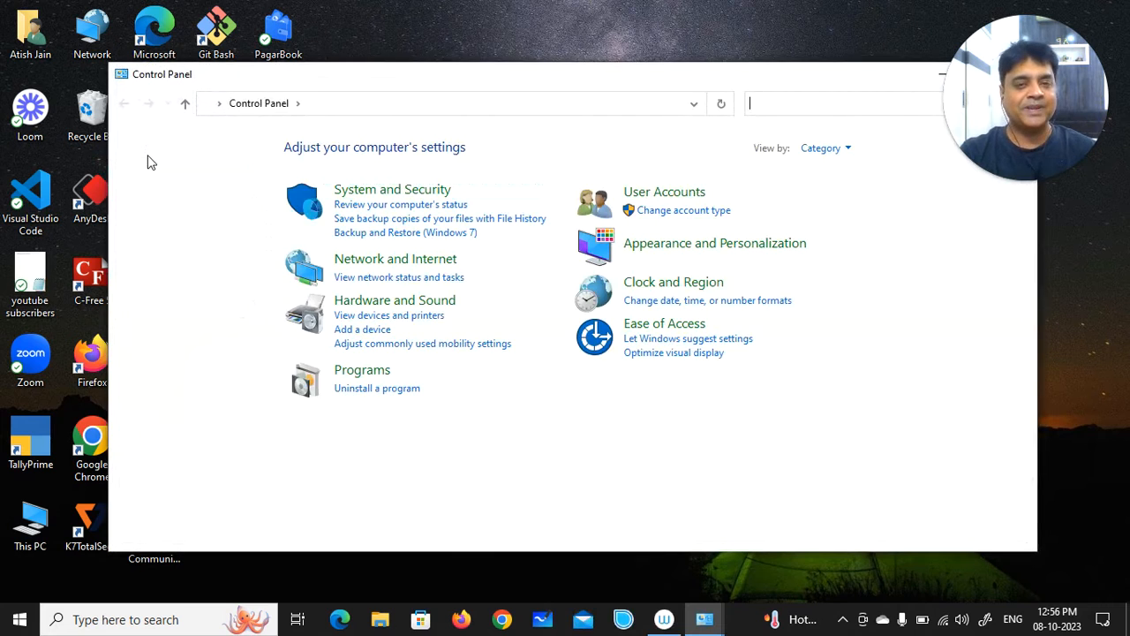
pyautogui.click(357, 389)
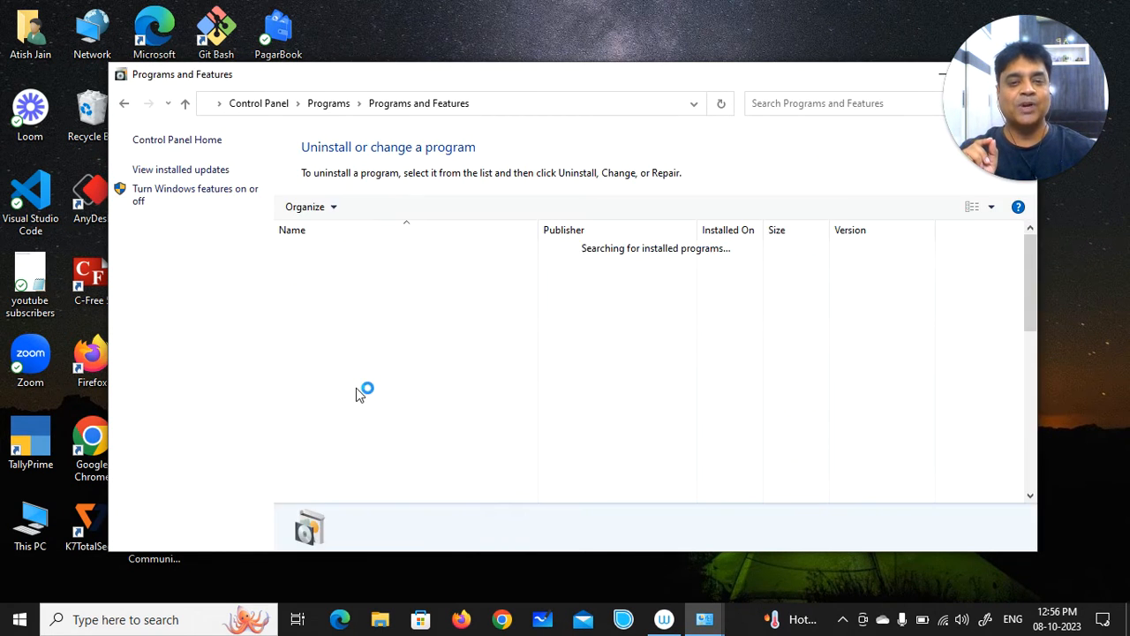
# - Search the installed programs for "min" and close both Control Panel windows
pyautogui.click(784, 103)
pyautogui.write('min')
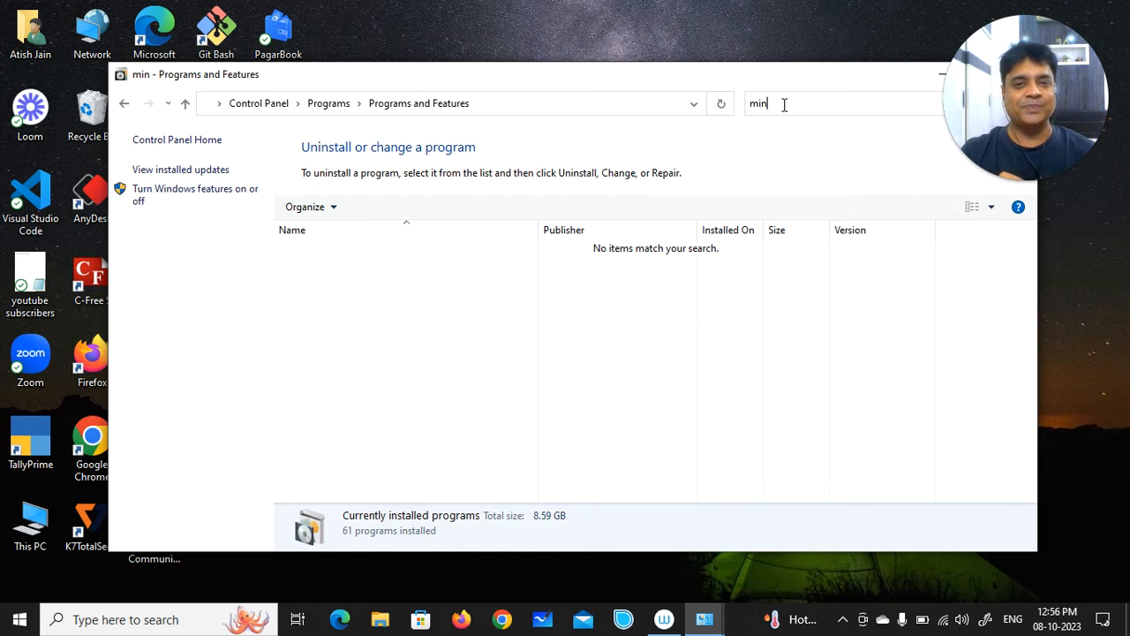
pyautogui.moveTo(803, 78); pyautogui.dragTo(716, 87)
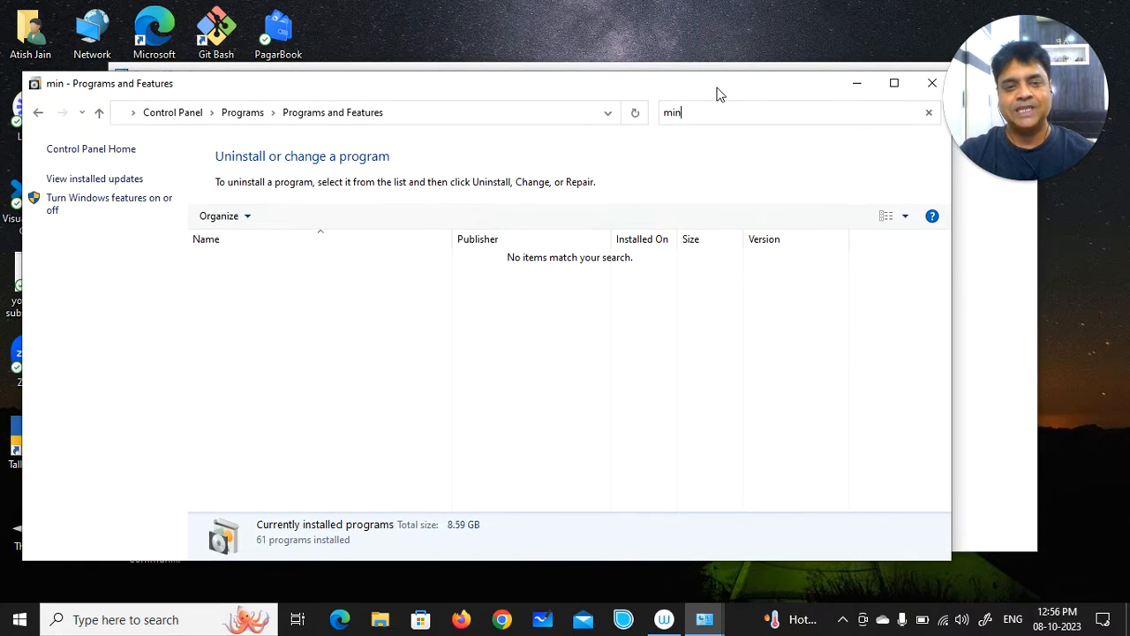
pyautogui.click(932, 89)
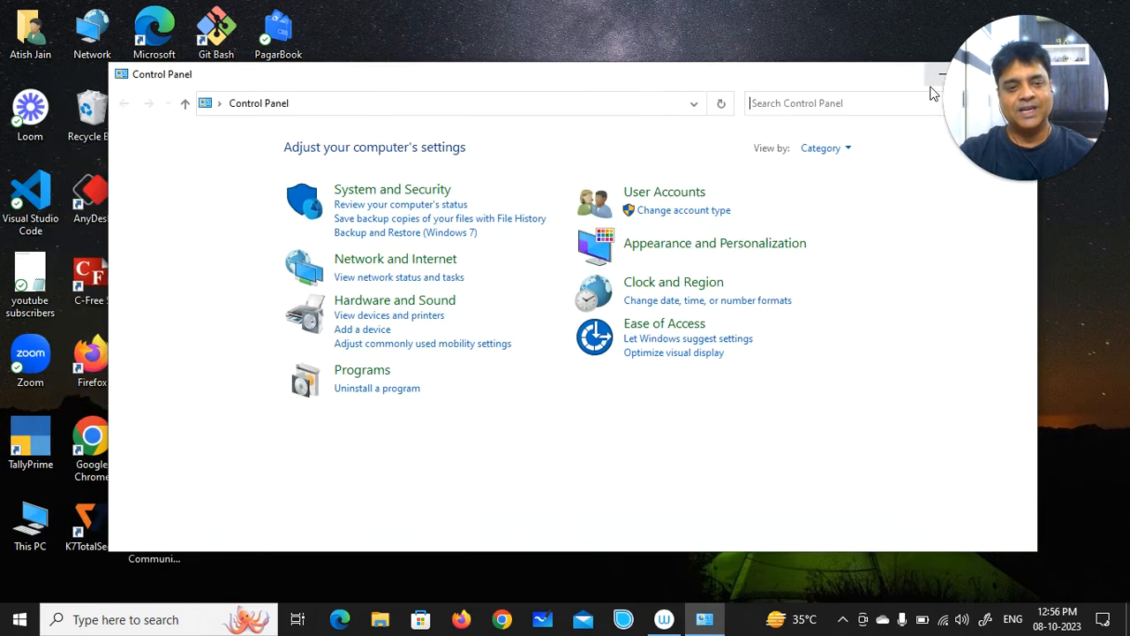
pyautogui.moveTo(863, 82); pyautogui.dragTo(711, 84)
pyautogui.click(883, 80)
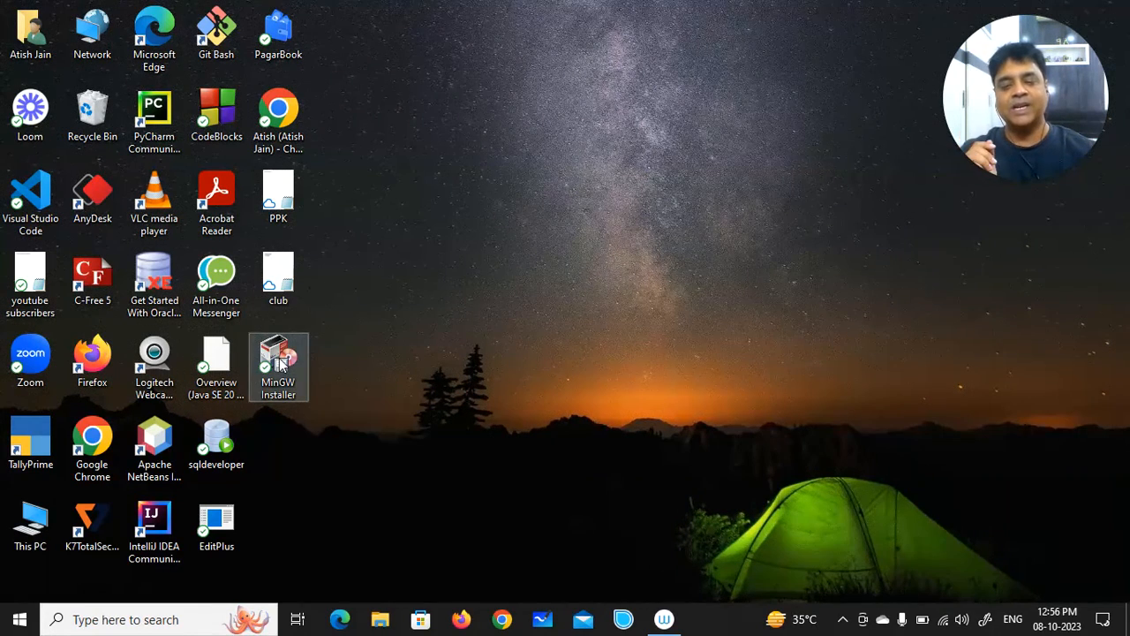
# - Find and open MinGW Installation Manager, and show its Basic Setup packages
pyautogui.click(177, 625)
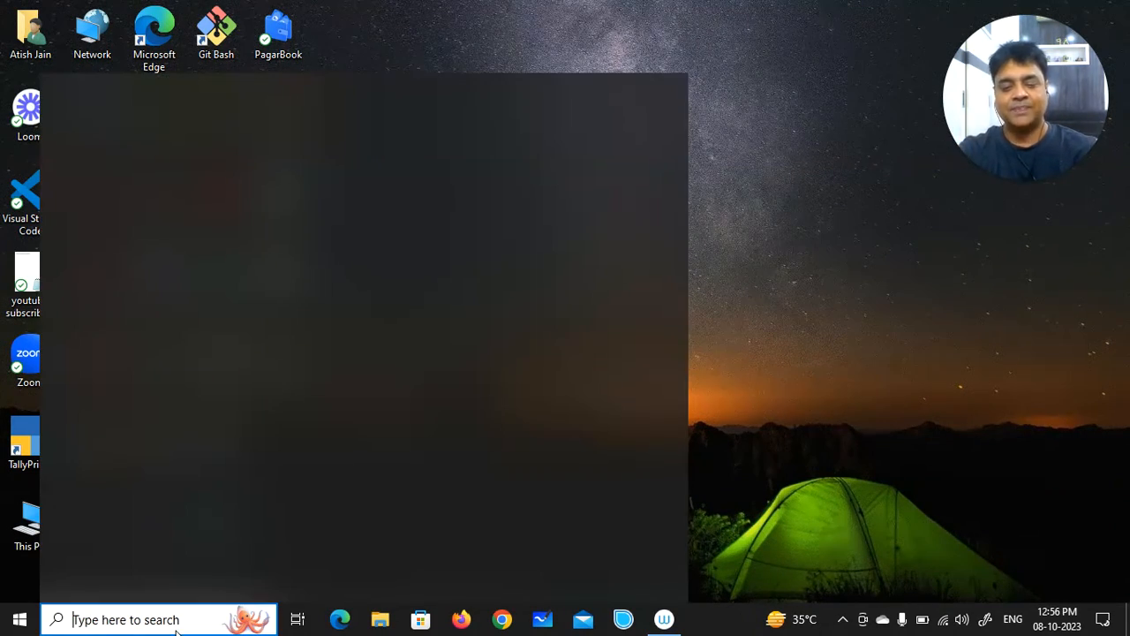
pyautogui.write('ming')
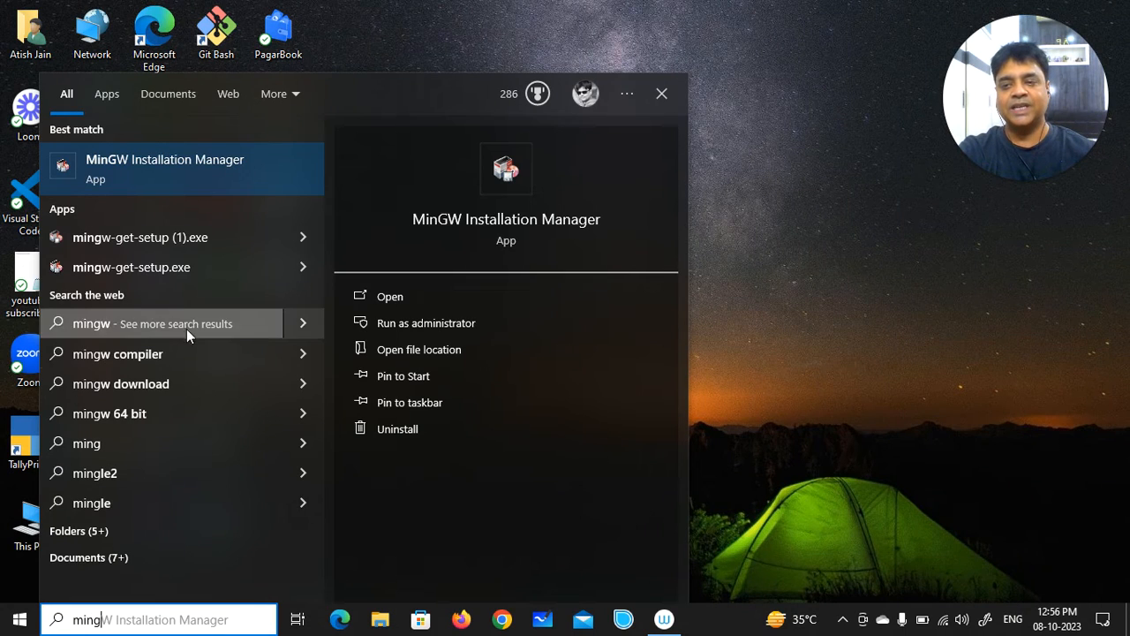
pyautogui.click(145, 187)
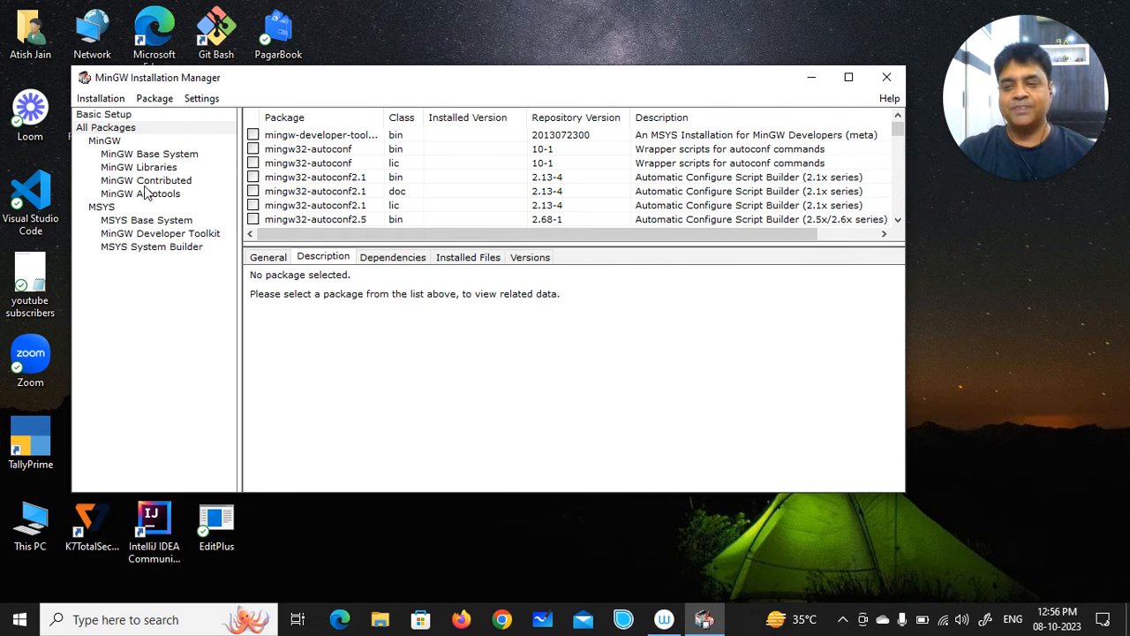
pyautogui.click(116, 114)
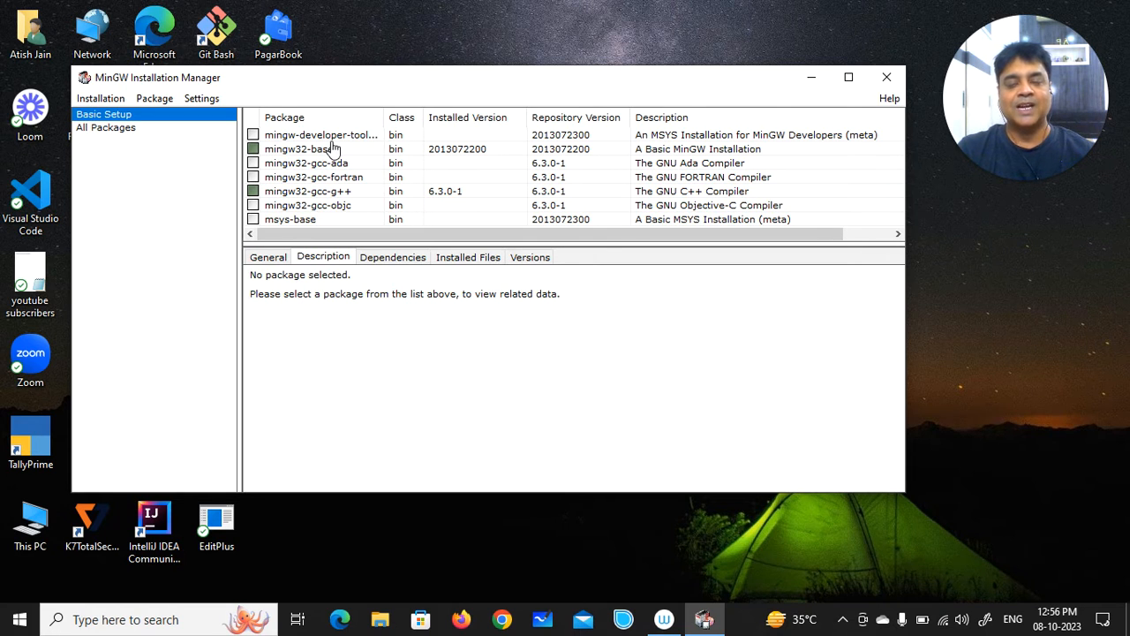
# - Mark the installed packages mingw32-base and mingw32-gcc-g++ for removal
pyautogui.click(279, 157)
pyautogui.rightClick(280, 157)
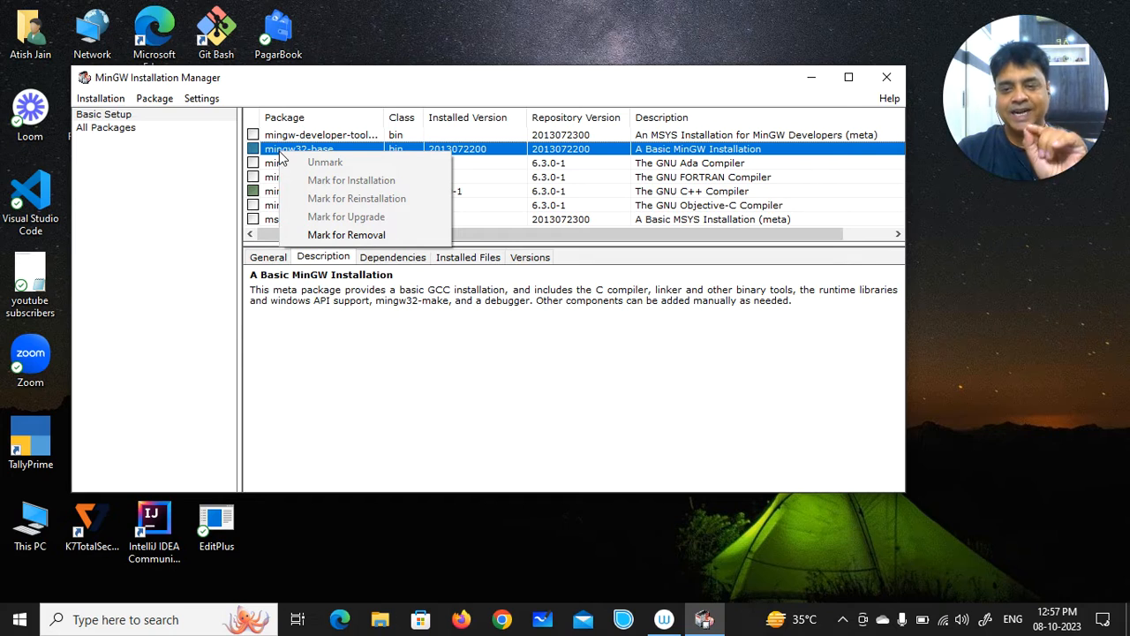
pyautogui.click(343, 235)
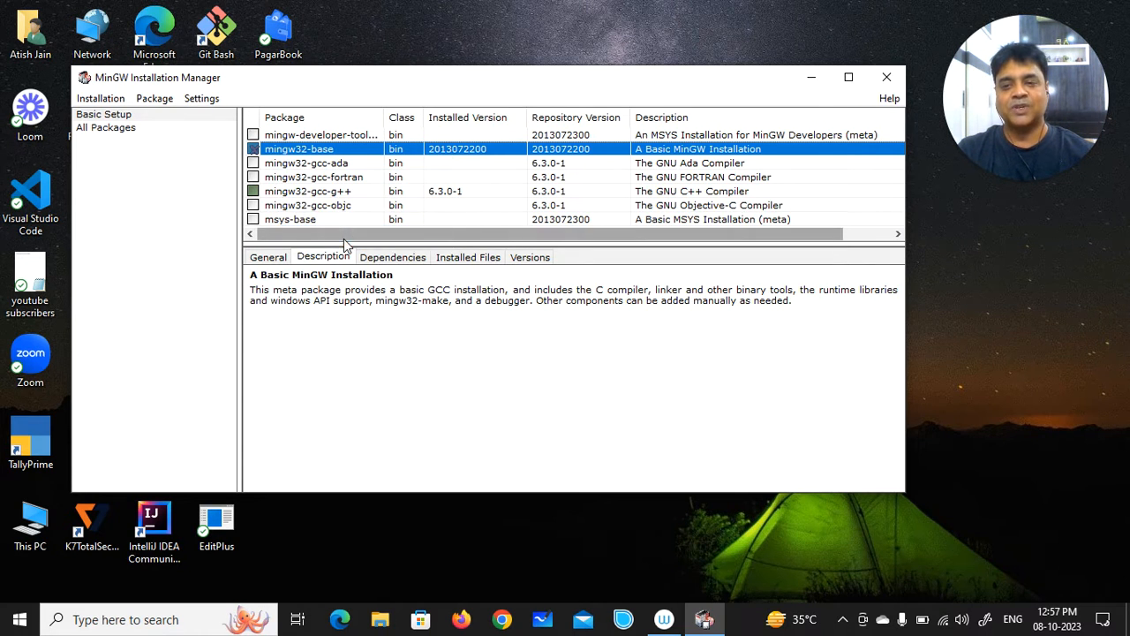
pyautogui.click(274, 197)
pyautogui.rightClick(276, 196)
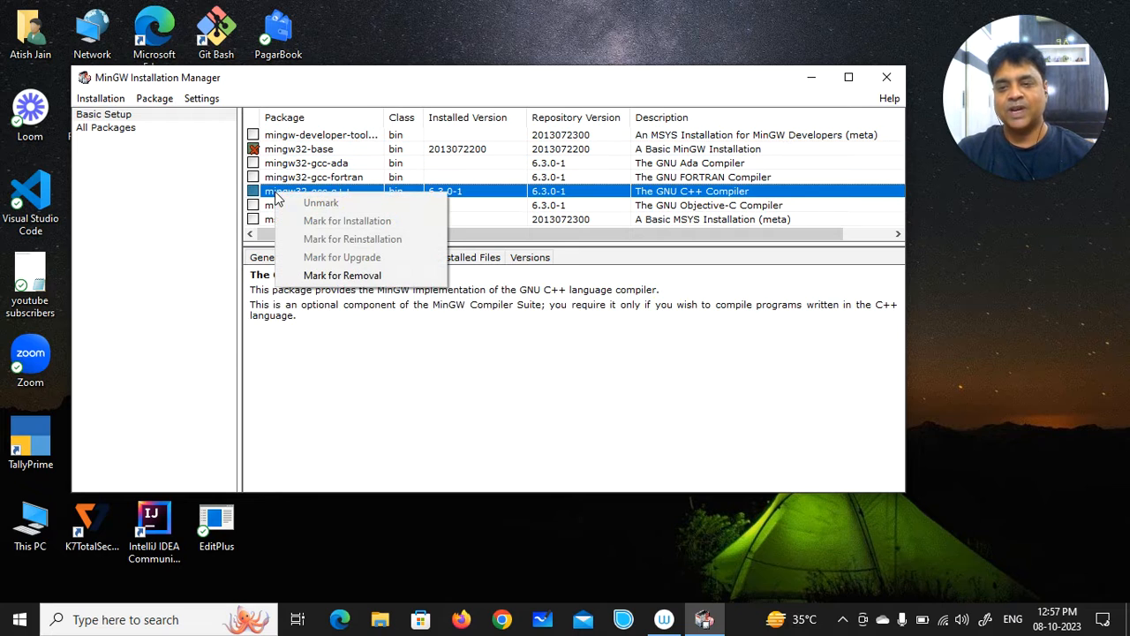
pyautogui.click(349, 281)
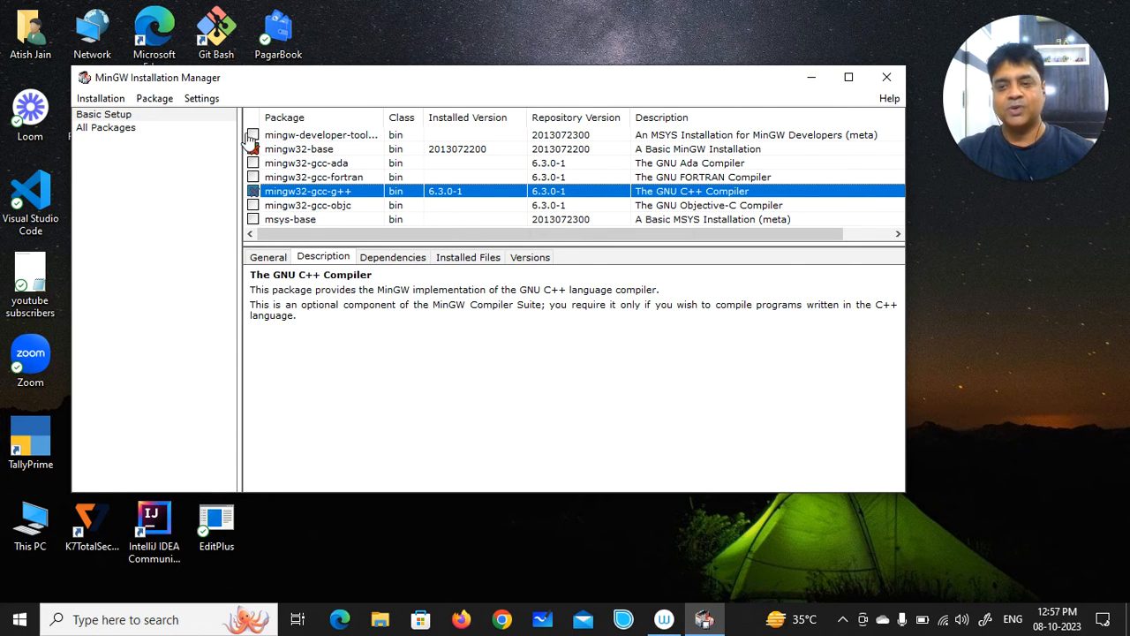
# - Apply the scheduled package removals and close MinGW Installation Manager
pyautogui.click(100, 98)
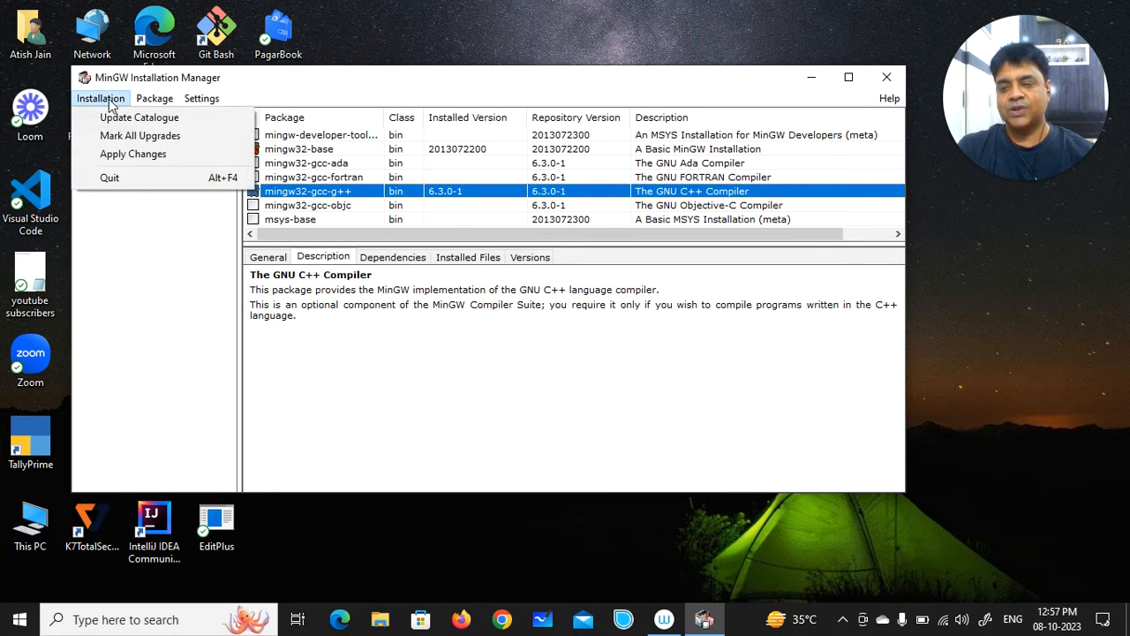
pyautogui.click(128, 156)
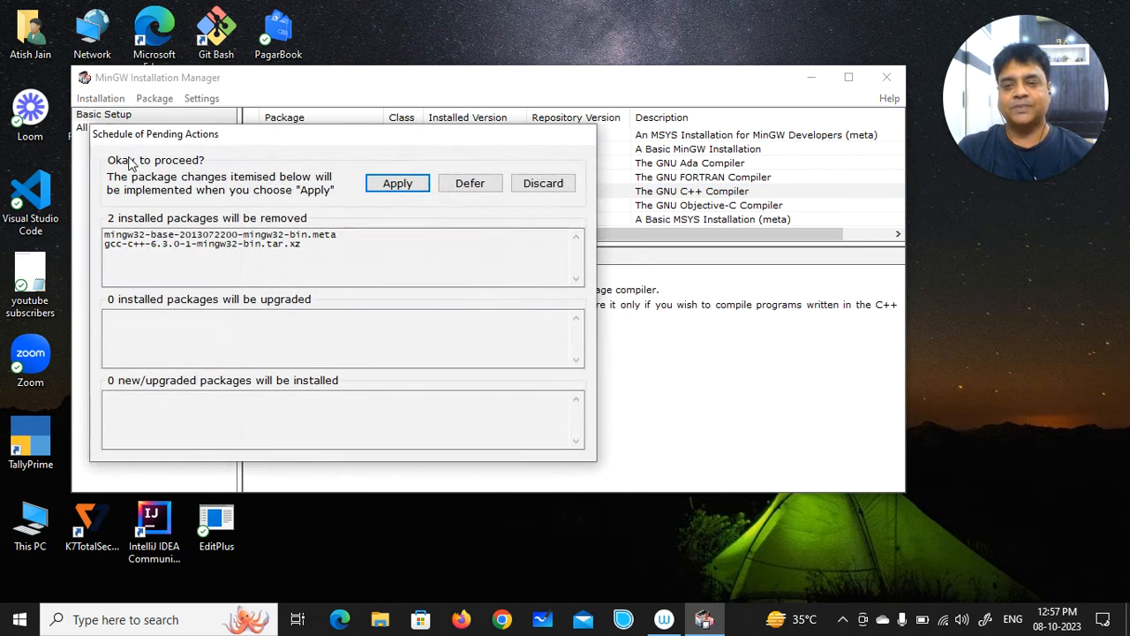
pyautogui.click(398, 183)
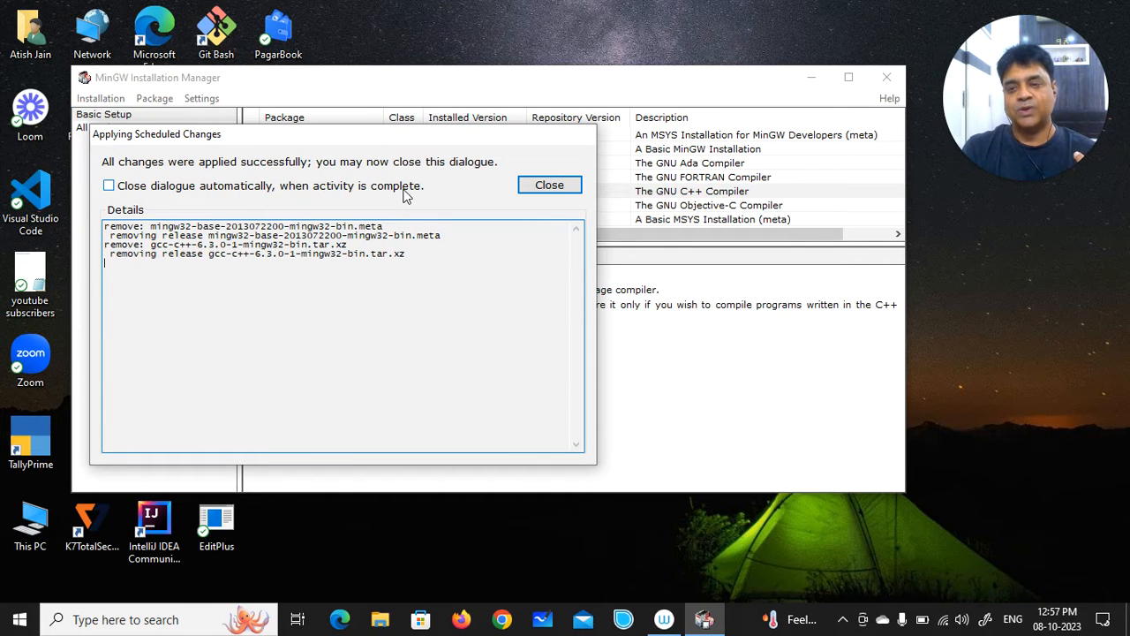
pyautogui.click(570, 185)
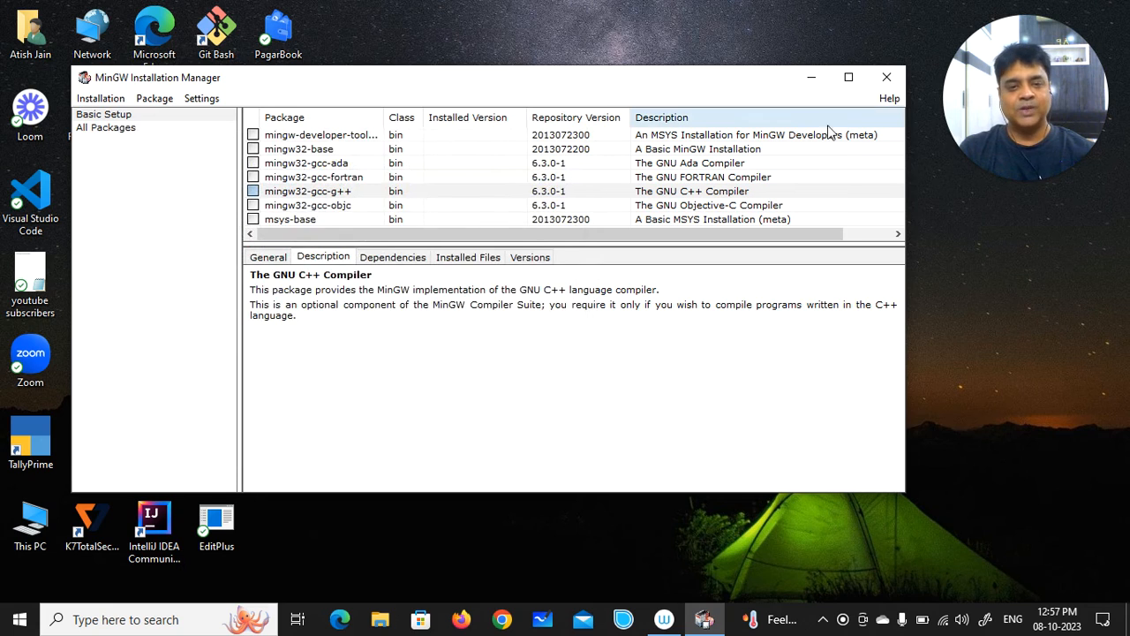
pyautogui.click(887, 78)
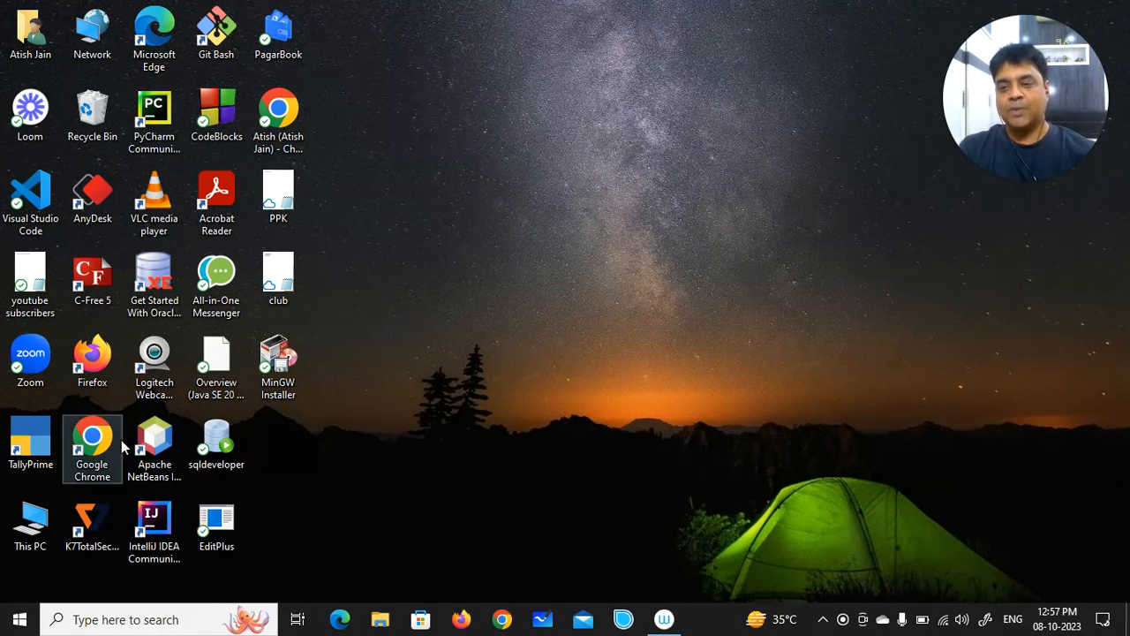
# - Permanently delete the MinGW folder from Local Disk (C:) in File Explorer and close the window
pyautogui.doubleClick(38, 521)
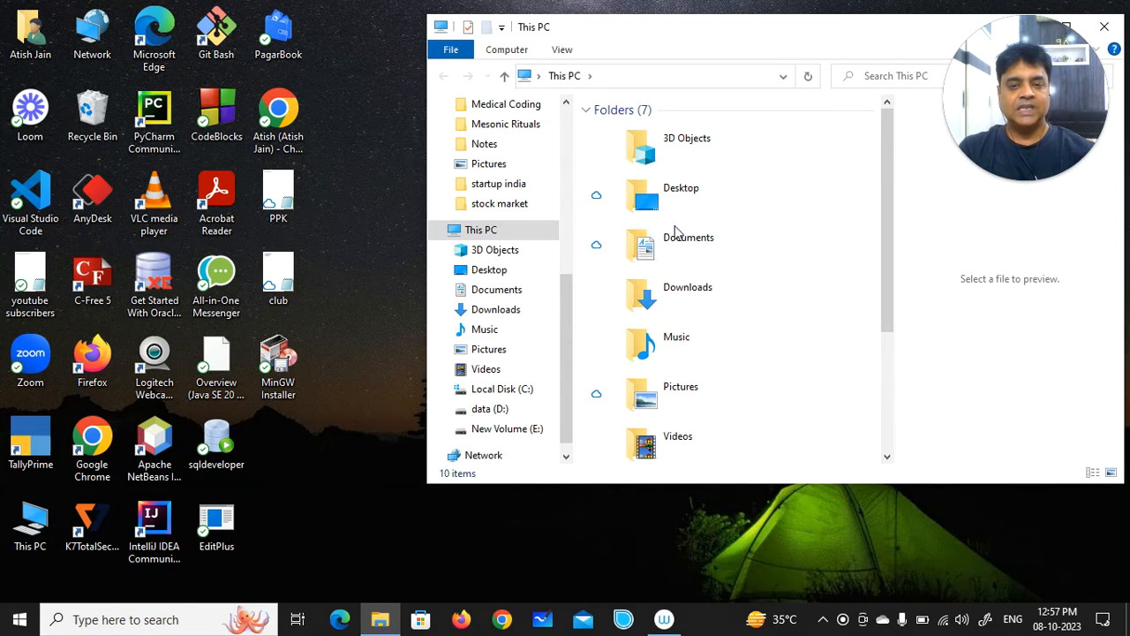
pyautogui.doubleClick(698, 27)
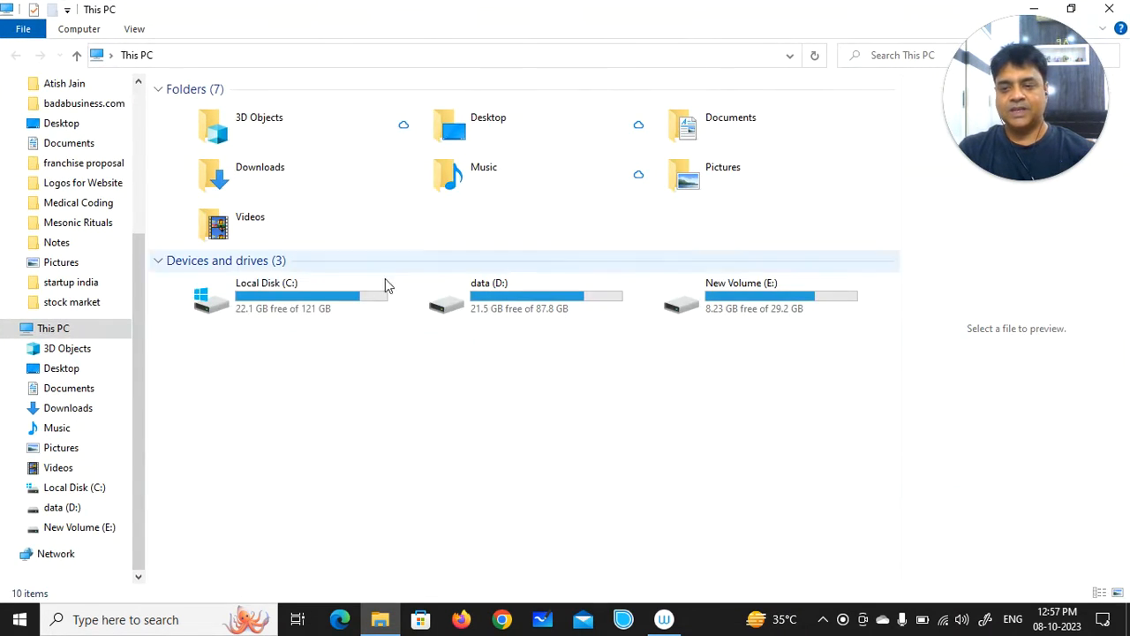
pyautogui.click(287, 286)
pyautogui.doubleClick(287, 286)
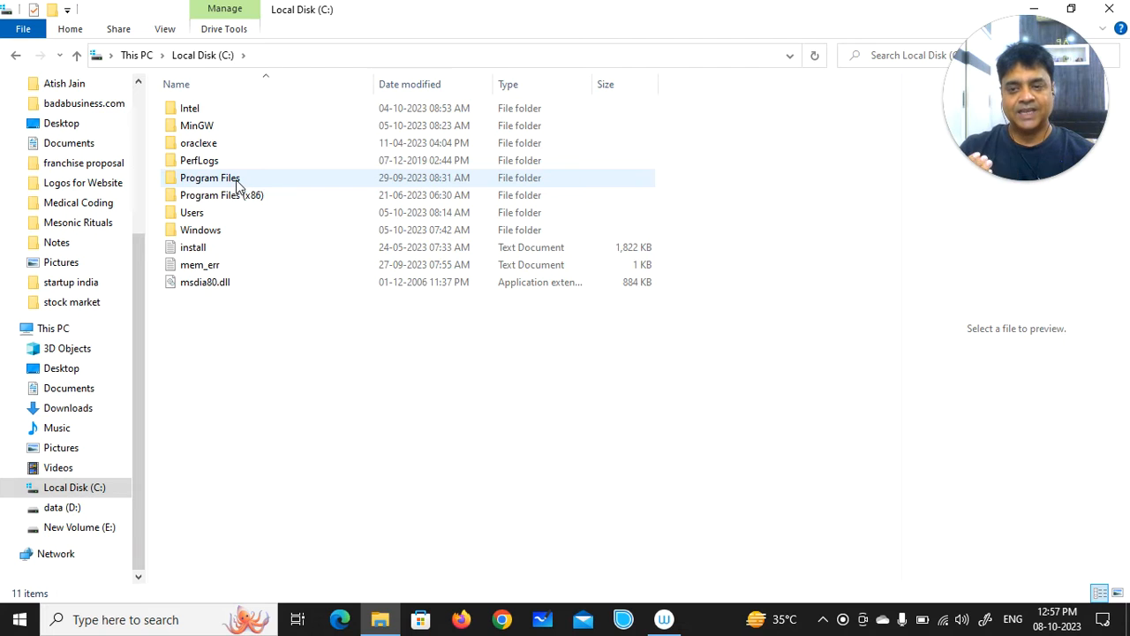
pyautogui.click(201, 129)
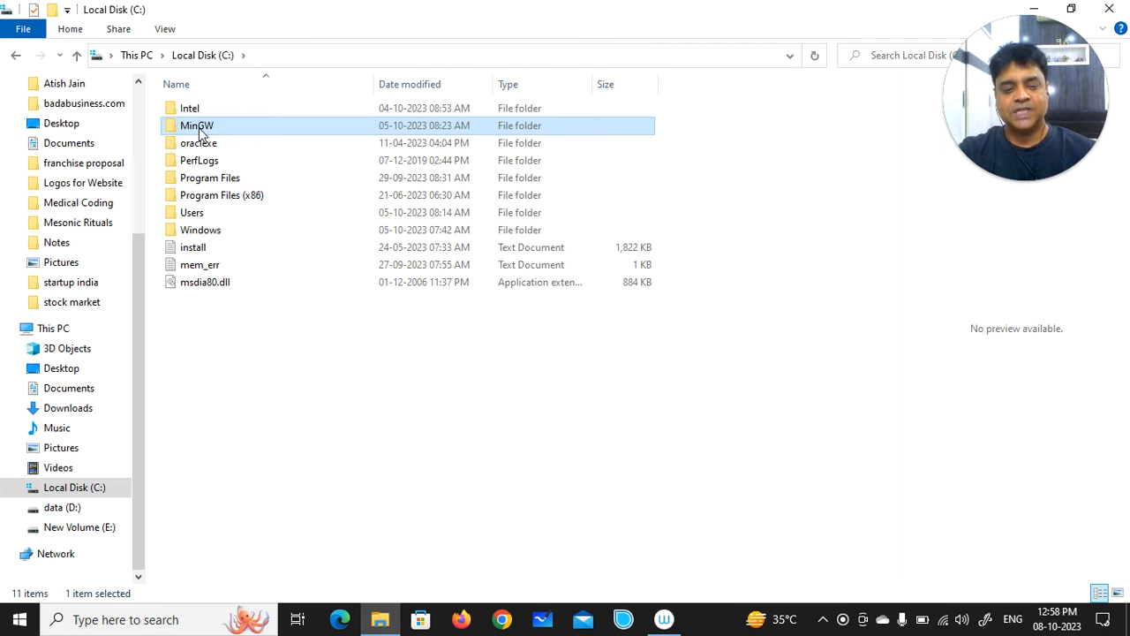
pyautogui.hotkey('shift', 'Delete')
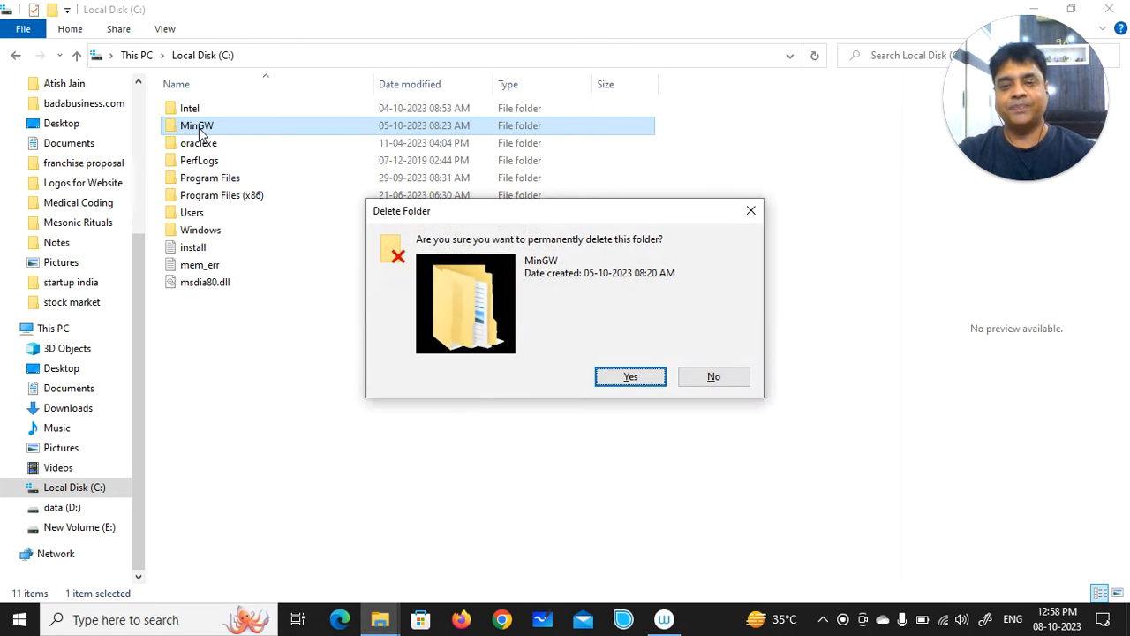
pyautogui.click(610, 381)
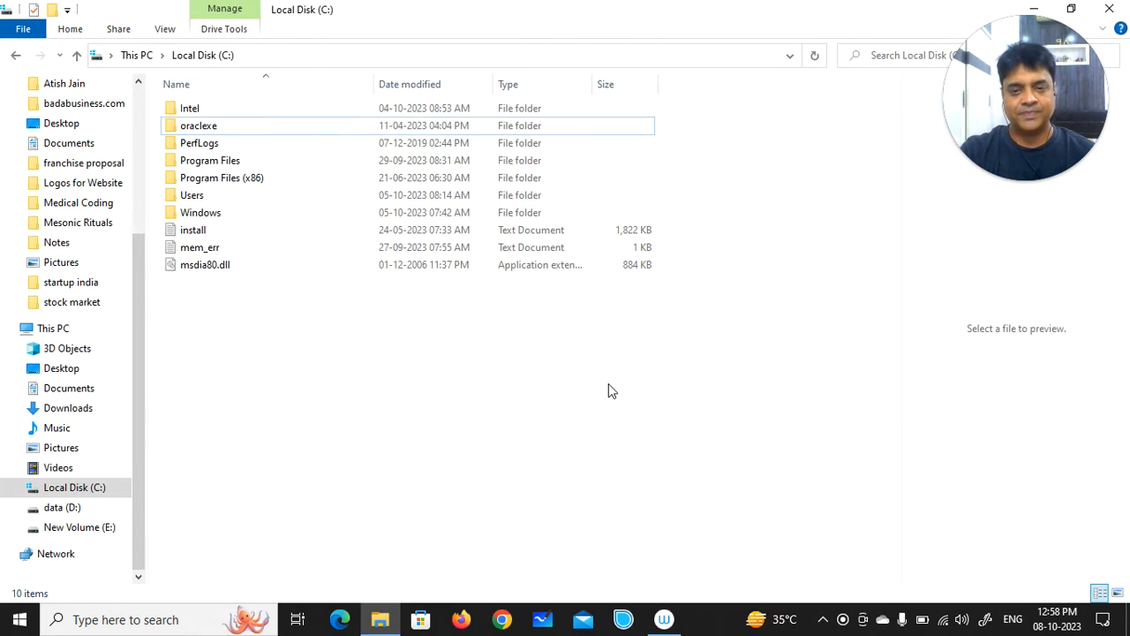
pyautogui.click(1119, 9)
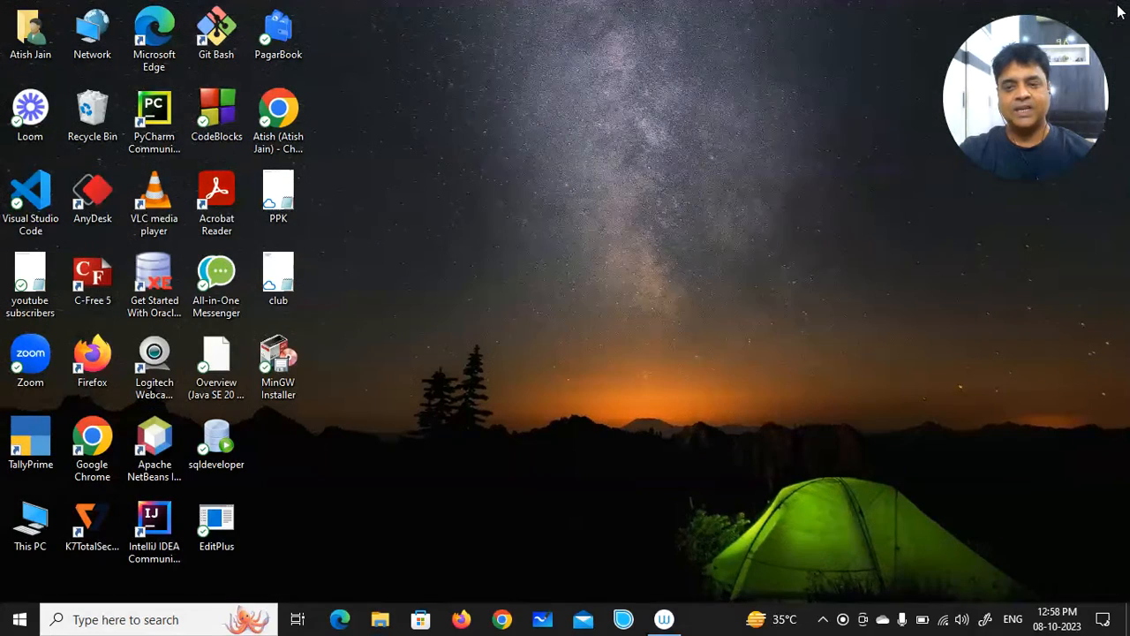
# - Try to launch the MinGW Installer desktop shortcut and agree to delete the broken shortcut
pyautogui.doubleClick(285, 373)
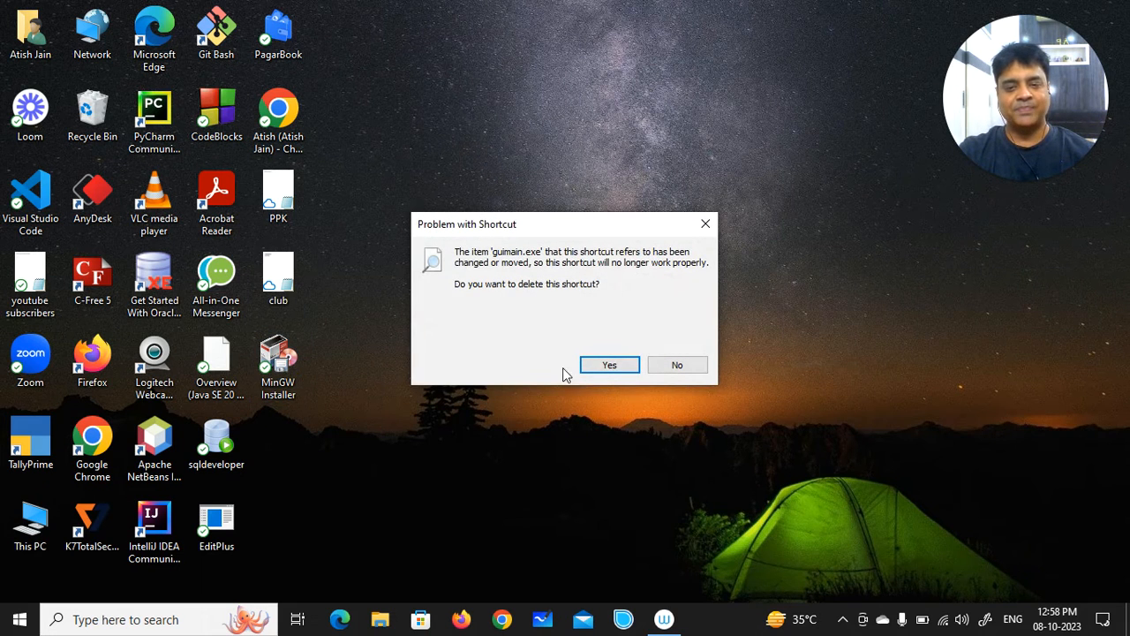
pyautogui.click(609, 370)
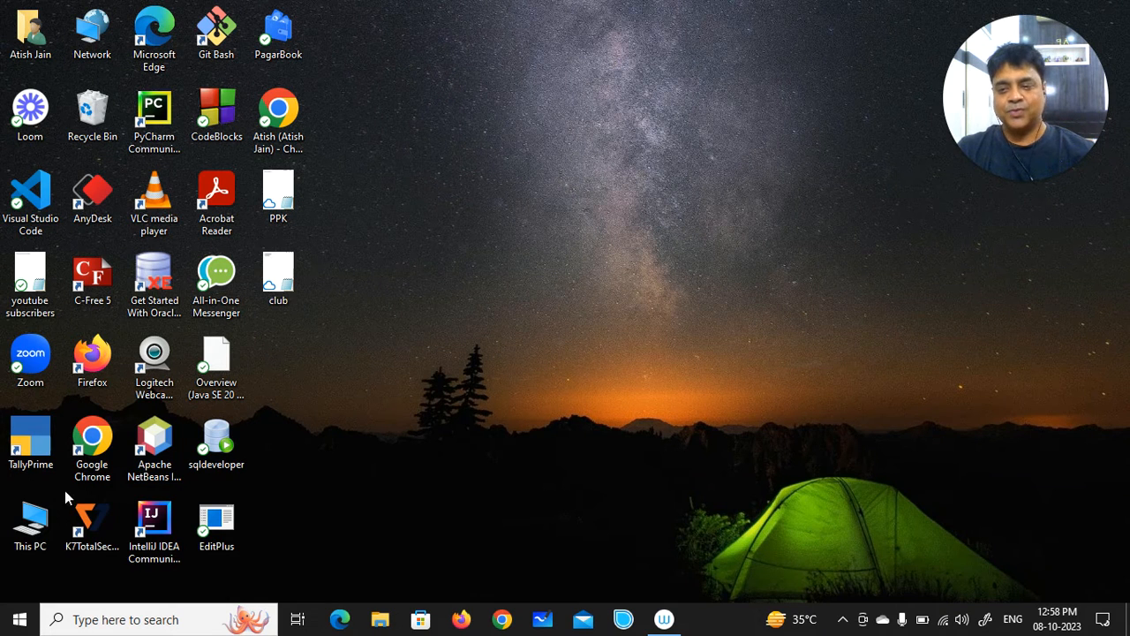
# - Open the advanced system settings from the properties of This PC
pyautogui.rightClick(36, 528)
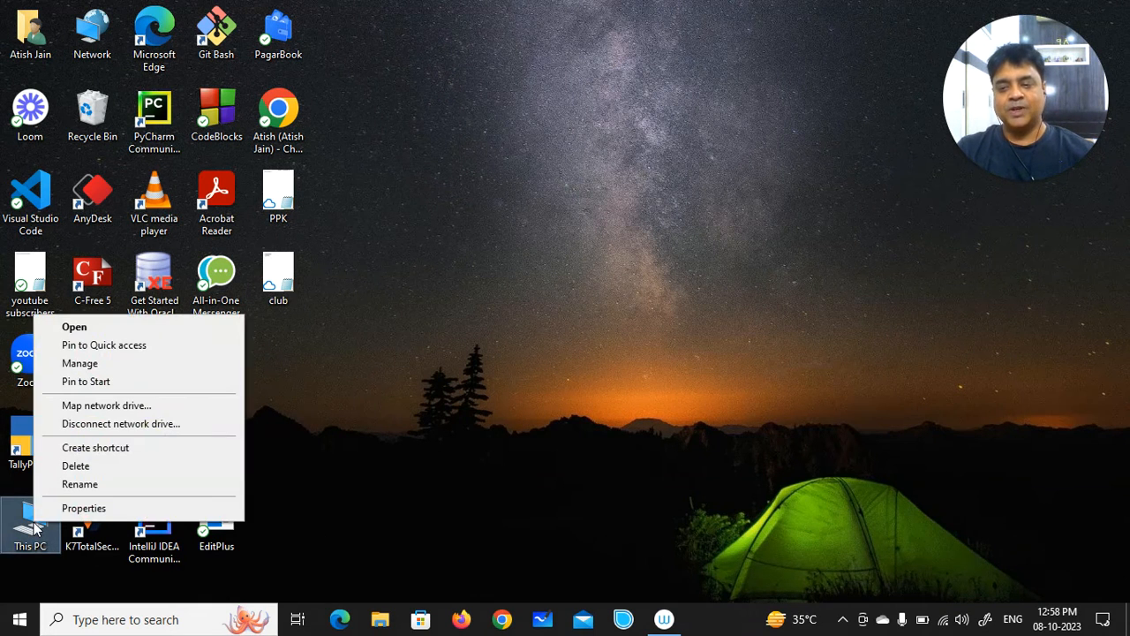
pyautogui.click(105, 510)
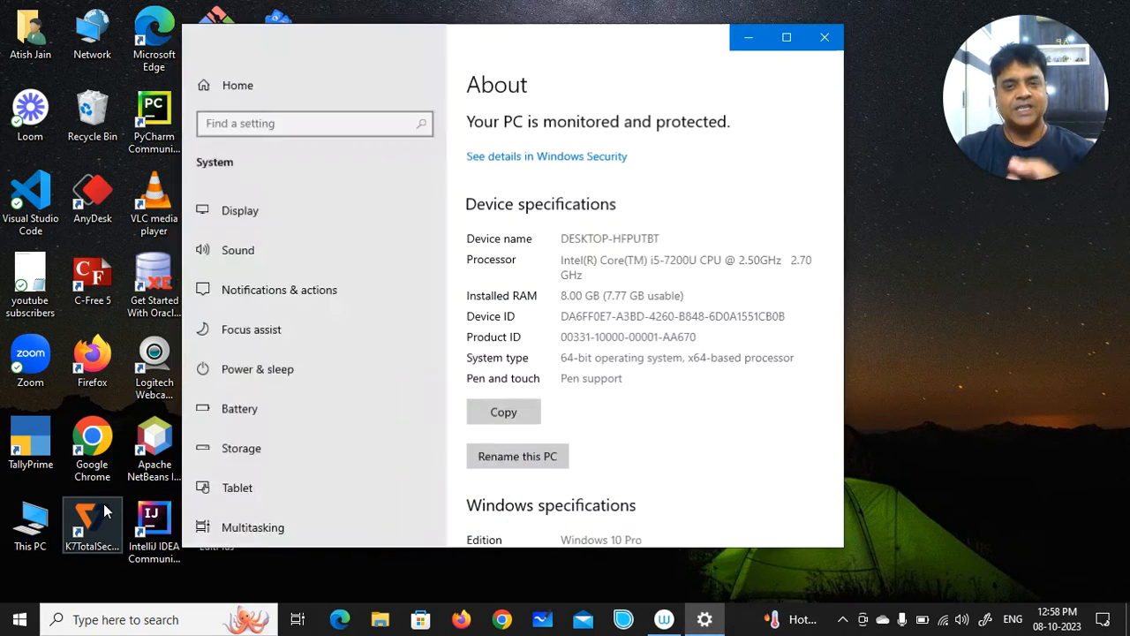
pyautogui.scroll(-7, 572, 375)
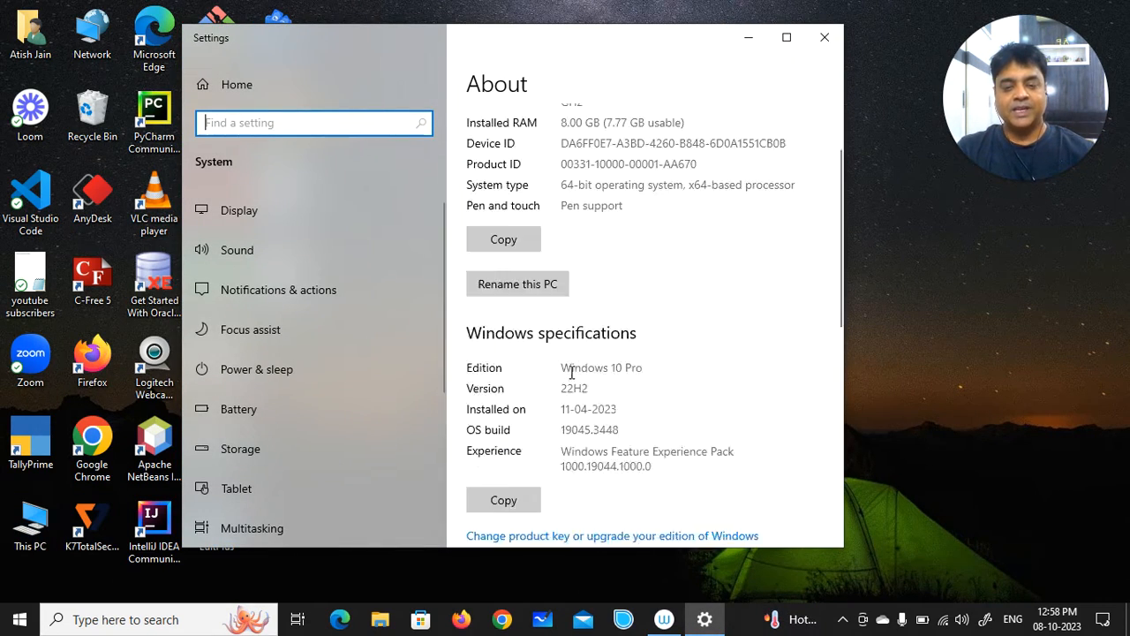
pyautogui.scroll(-2, 571, 378)
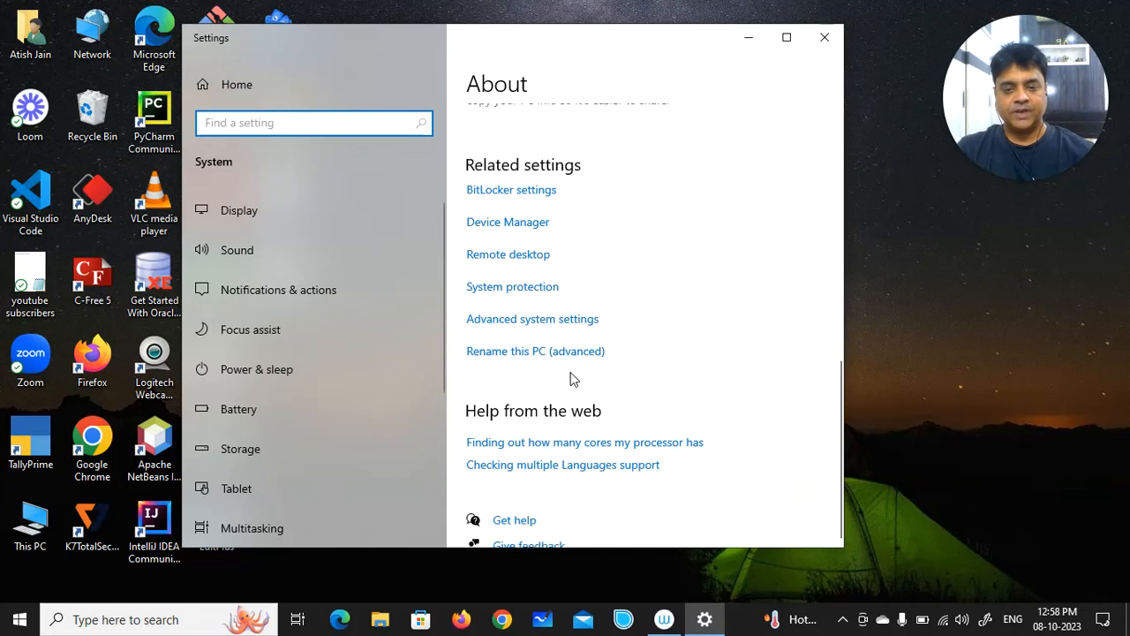
pyautogui.click(521, 321)
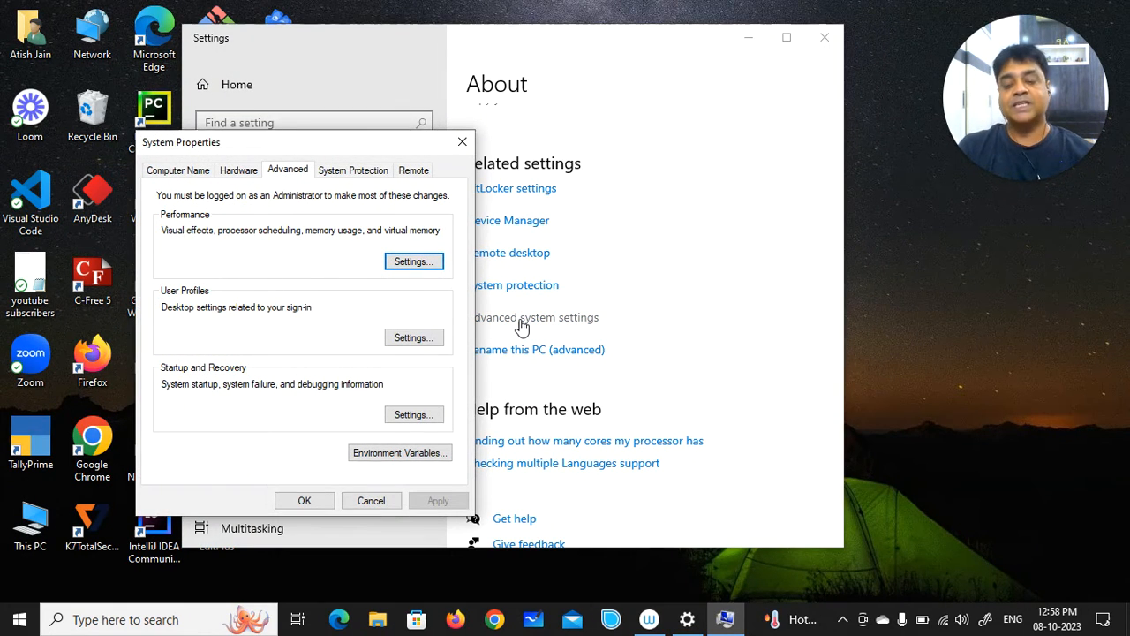
# - Delete the C:\MinGW\bin entry from the Path variable under the system environment variables and accept the edited list
pyautogui.click(394, 455)
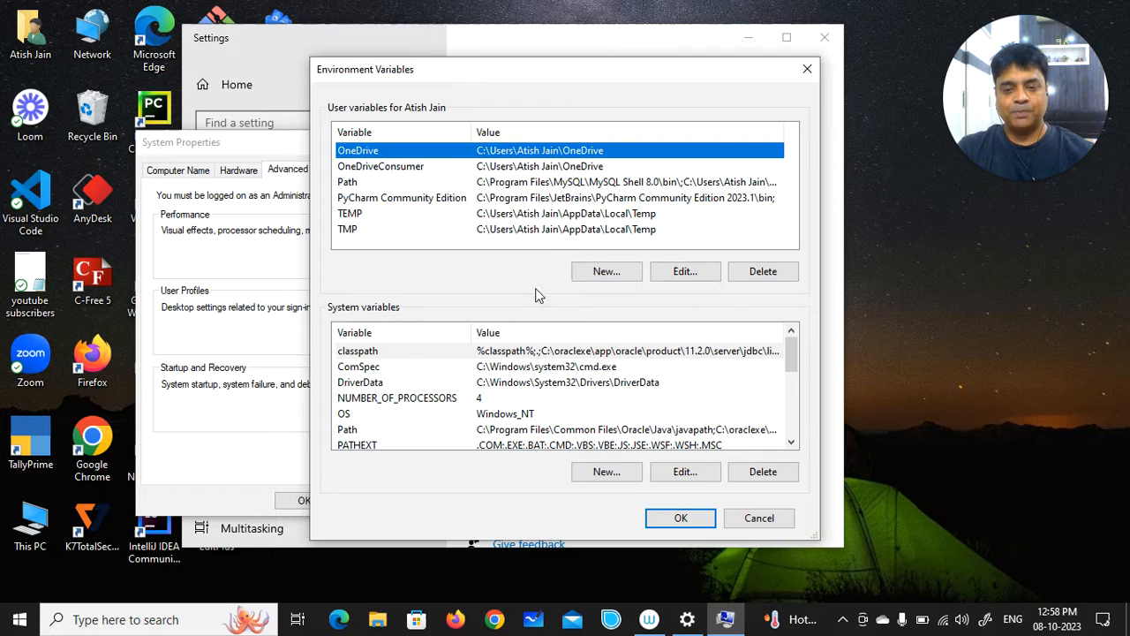
pyautogui.click(520, 433)
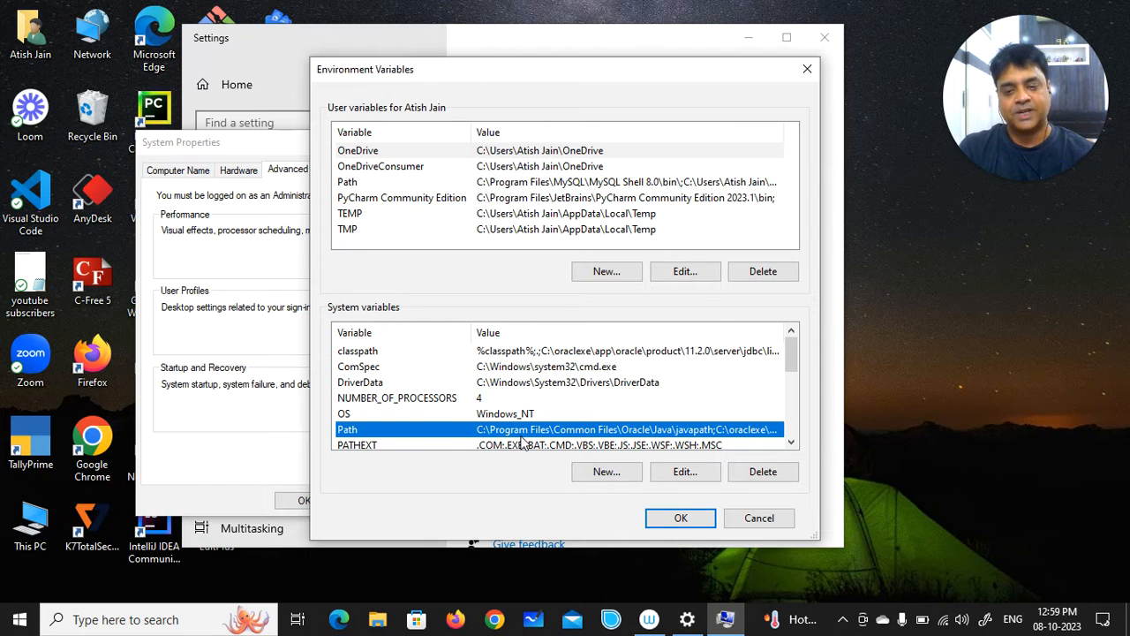
pyautogui.click(682, 472)
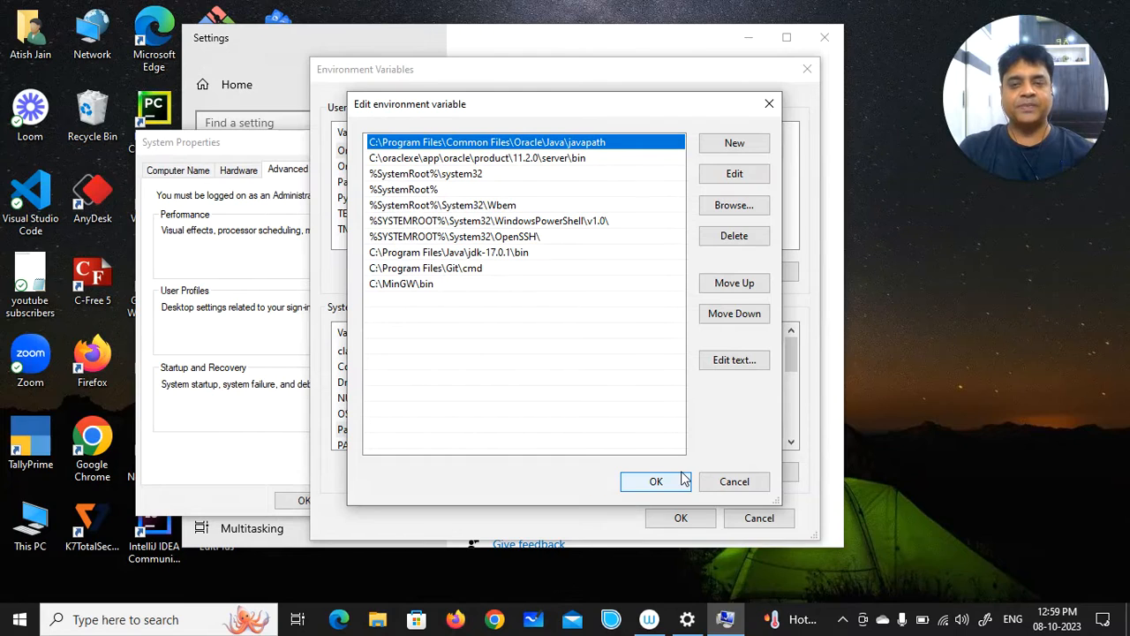
pyautogui.click(400, 285)
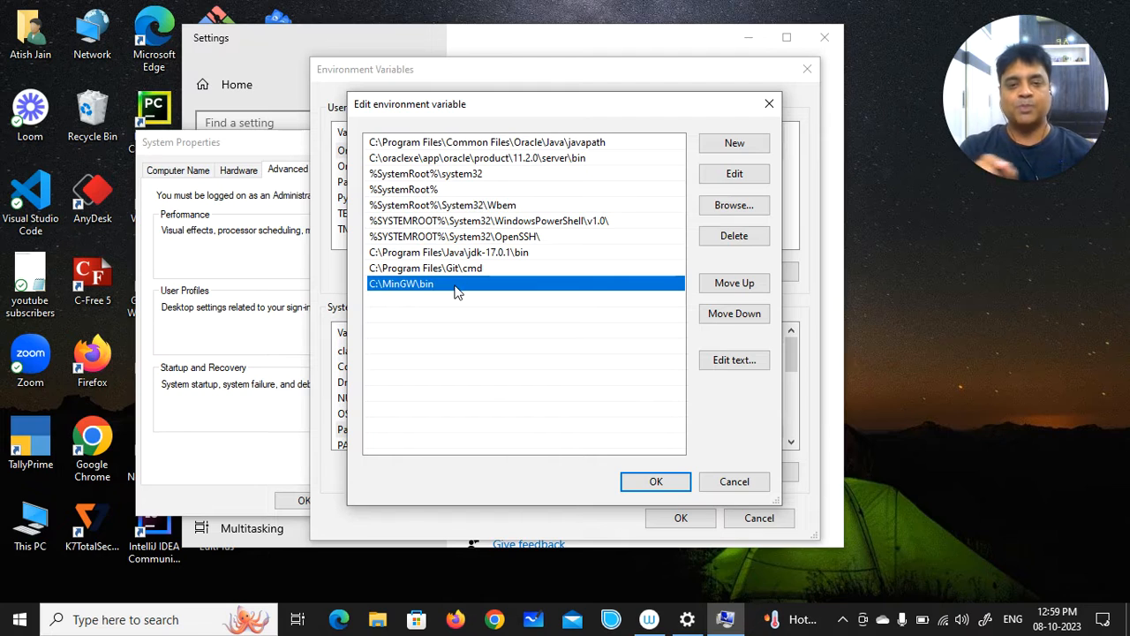
pyautogui.click(736, 239)
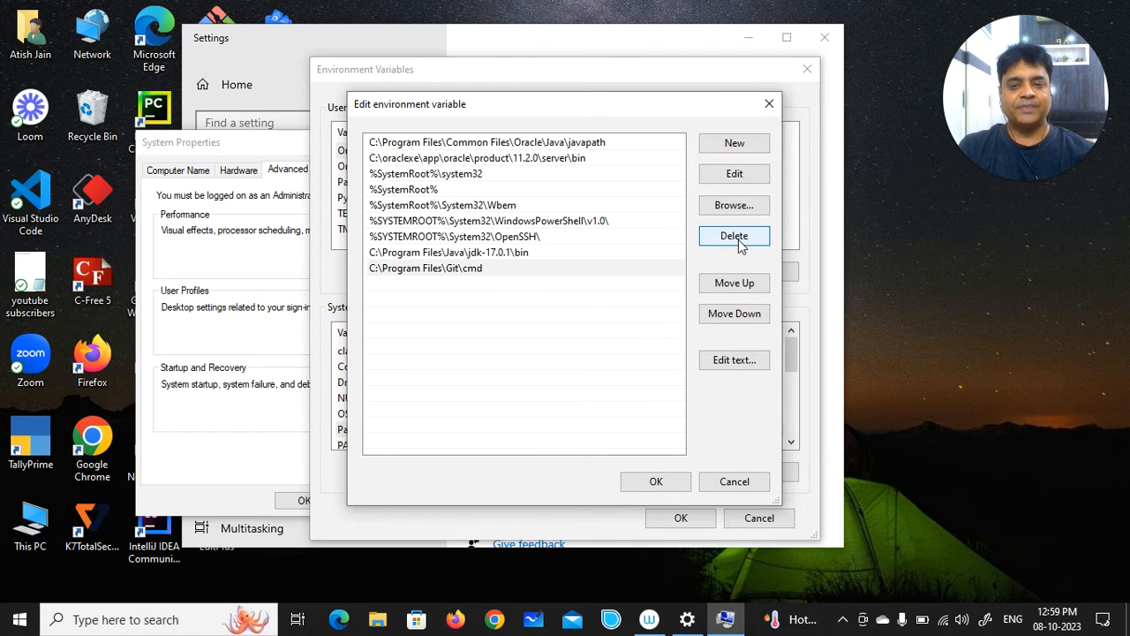
pyautogui.click(658, 486)
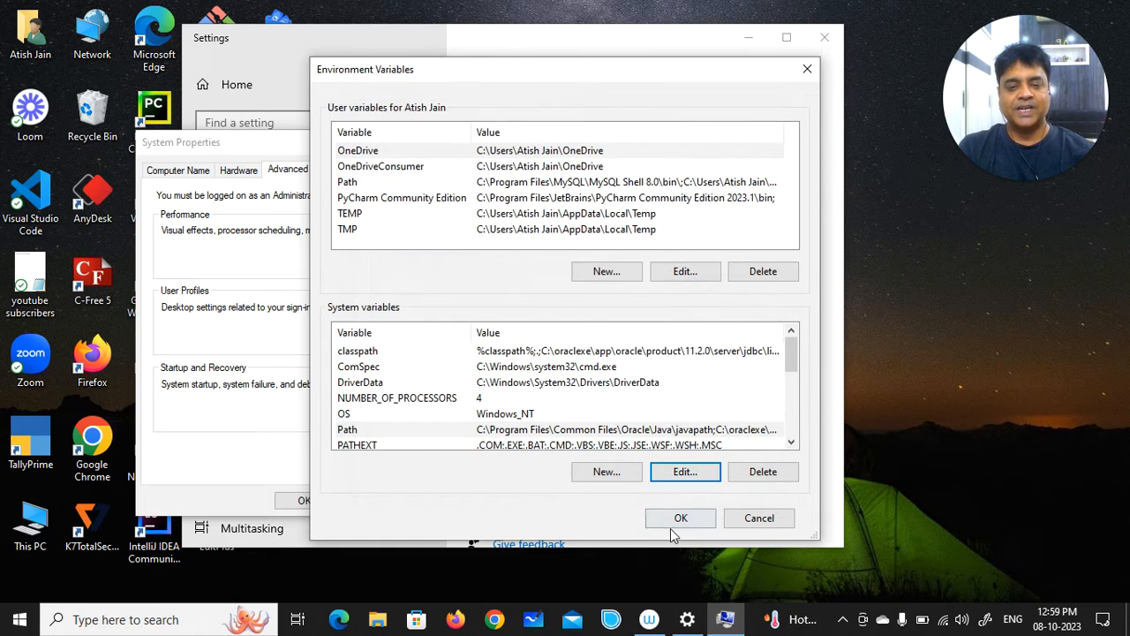
# - Confirm the environment variable changes and system properties, and close the Settings window
pyautogui.click(674, 523)
pyautogui.click(323, 500)
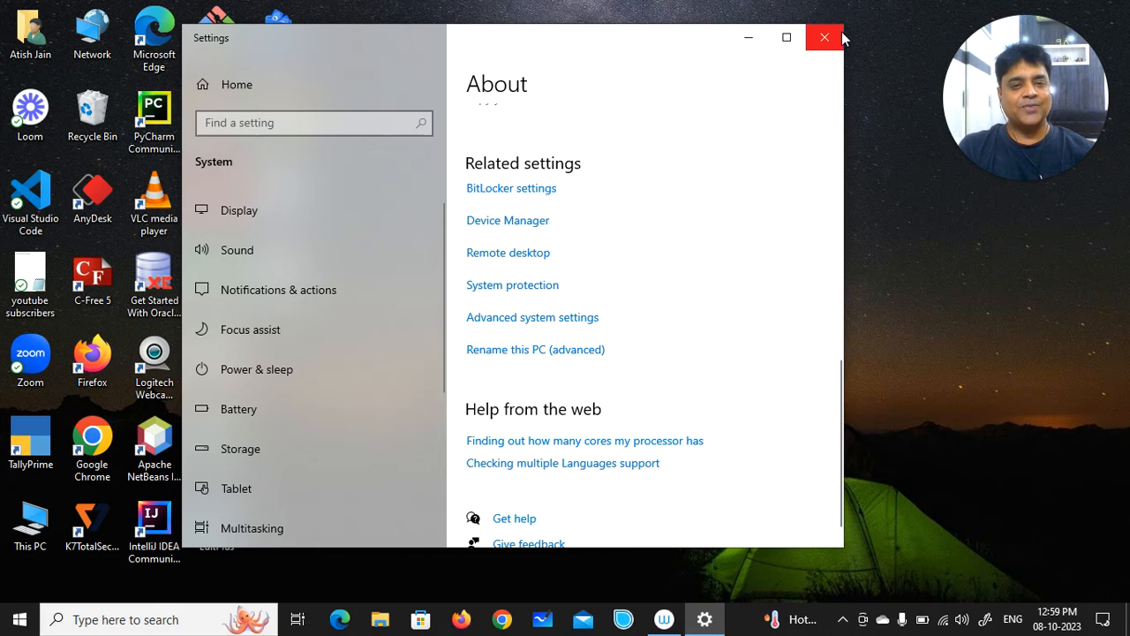
pyautogui.click(839, 35)
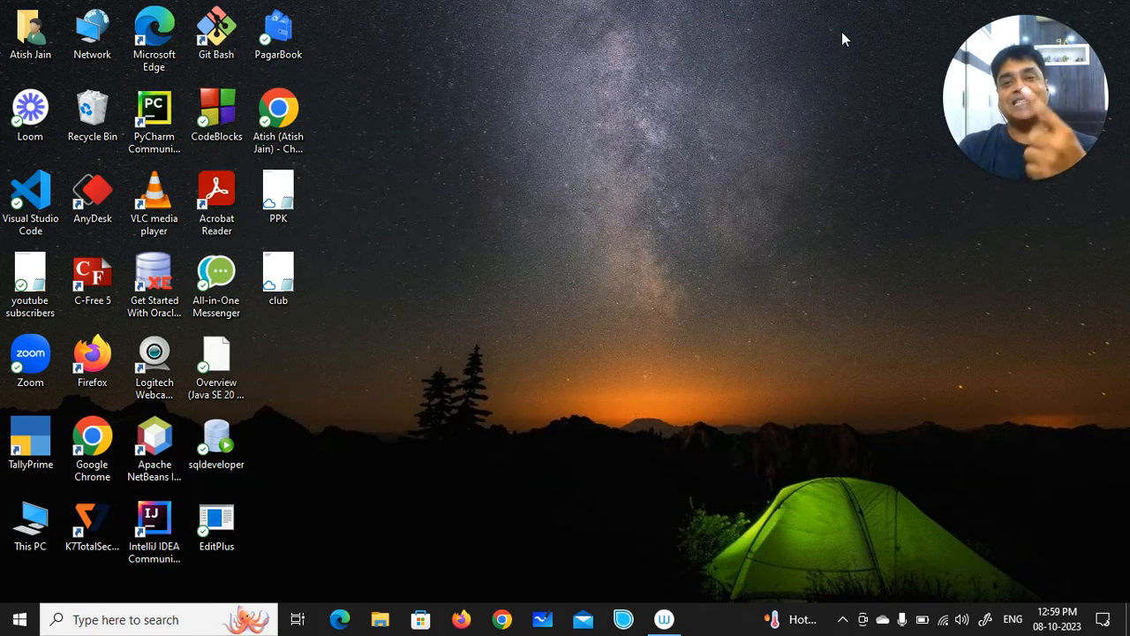